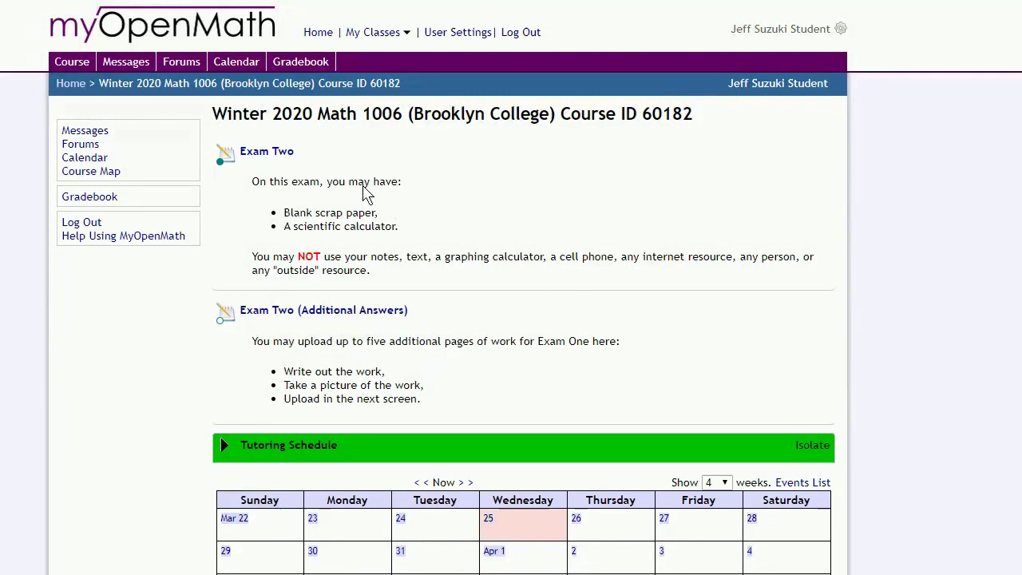
Step: Open the Exam Two assessment from the Winter 2020 Math 1006 course page
left_click(267, 152)
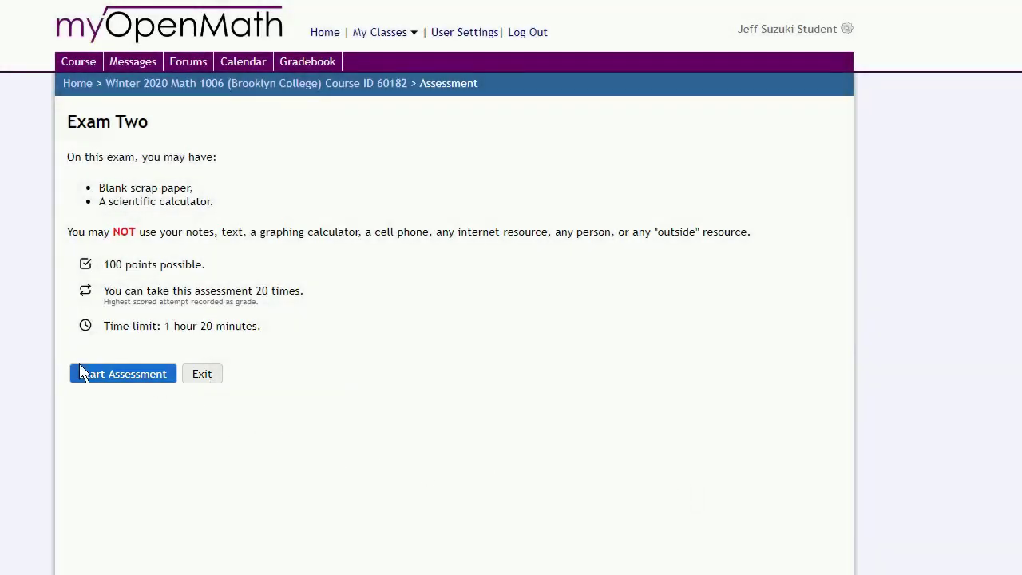
Step: Start the Exam Two attempt and accept its 1 hour 20 minute time limit
left_click(111, 380)
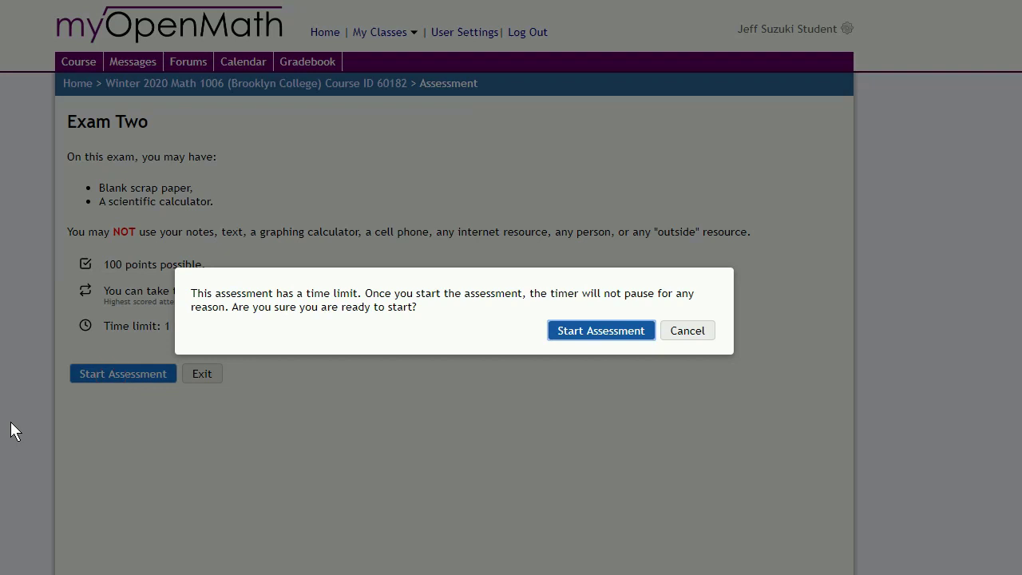
left_click(602, 330)
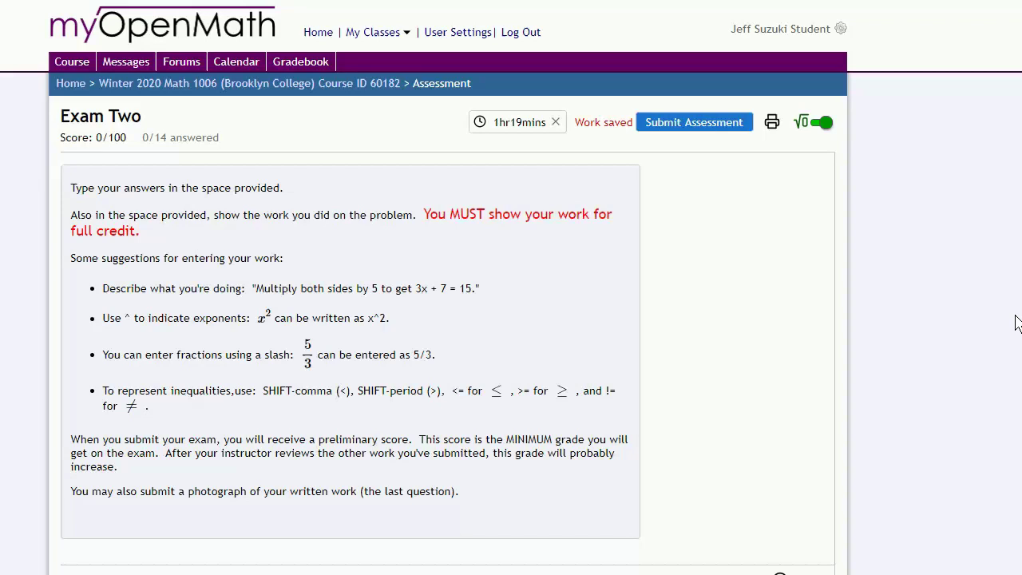
scroll(1016, 322, "down", 5)
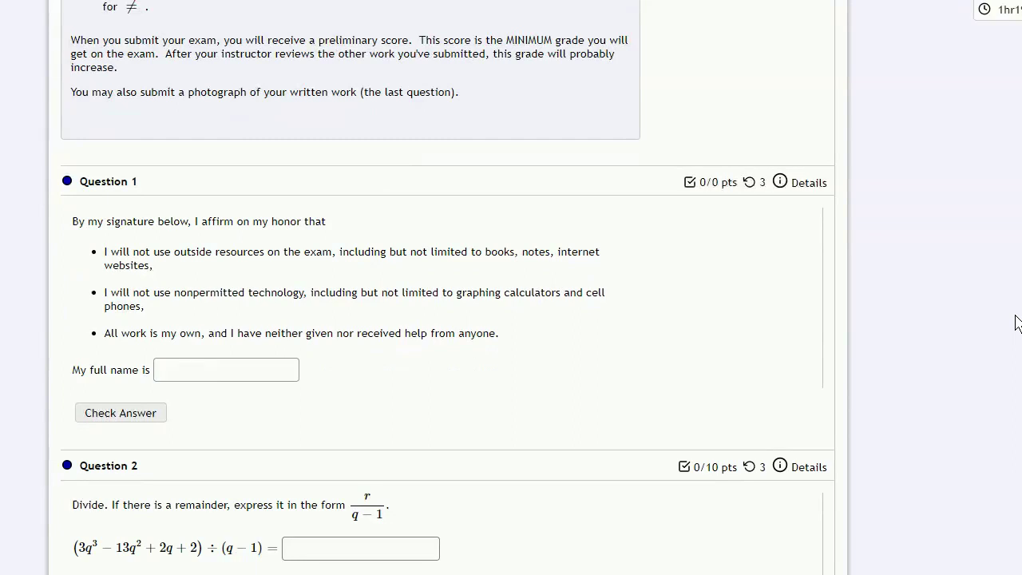
left_click(218, 372)
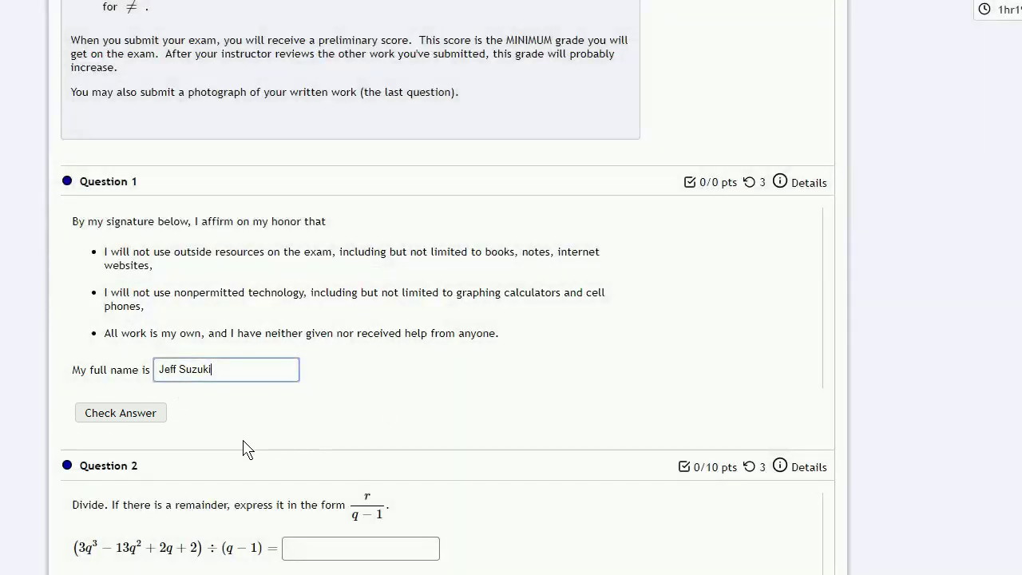
Step: Enter the student's full name in Question 1's 'My full name is' field and check the answer
left_click(124, 416)
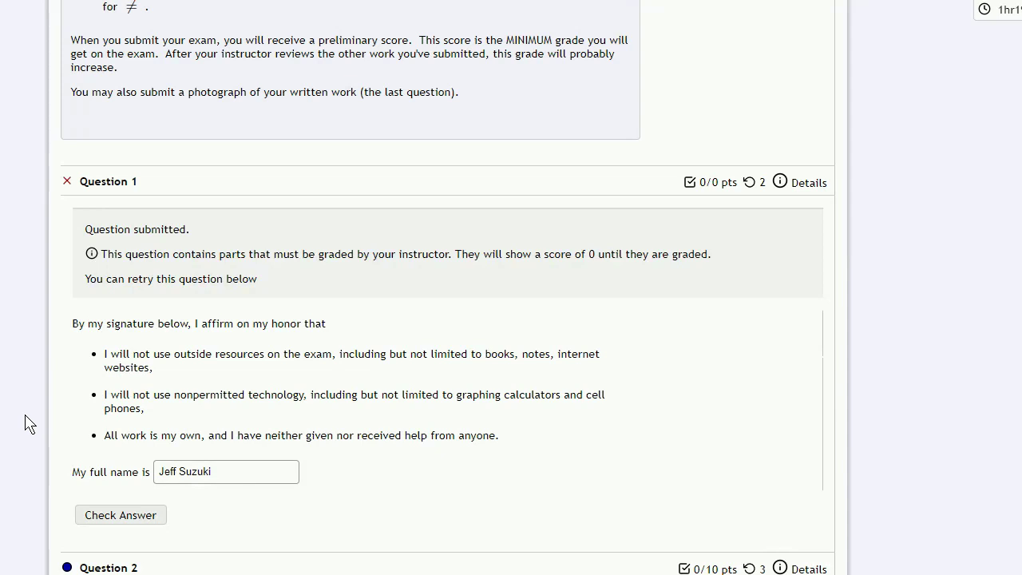
Step: Scroll down to Question 11, (c+1)(c+9)=9, and start its show-your-work box
scroll(994, 385, "down", 20)
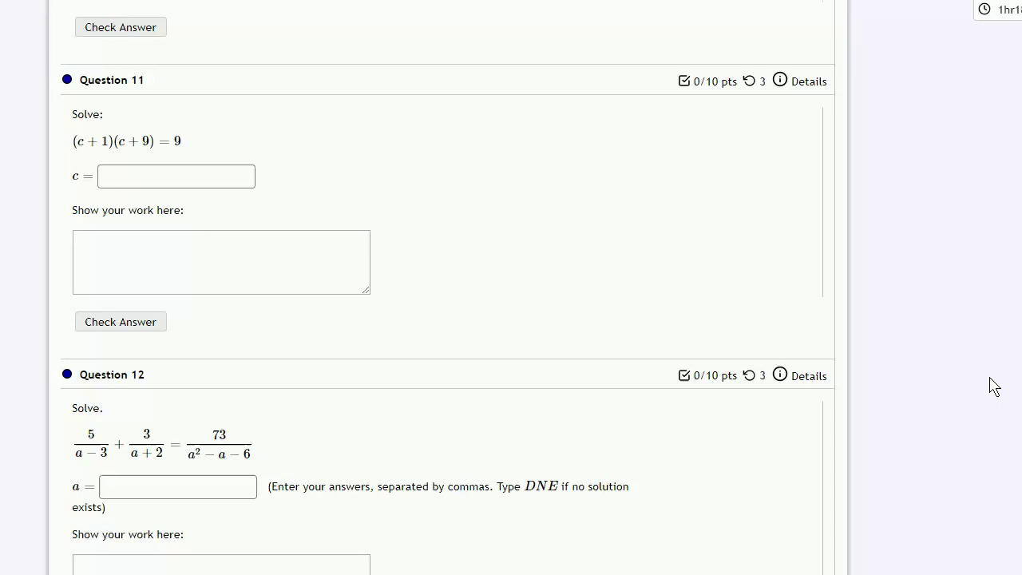
left_click(203, 254)
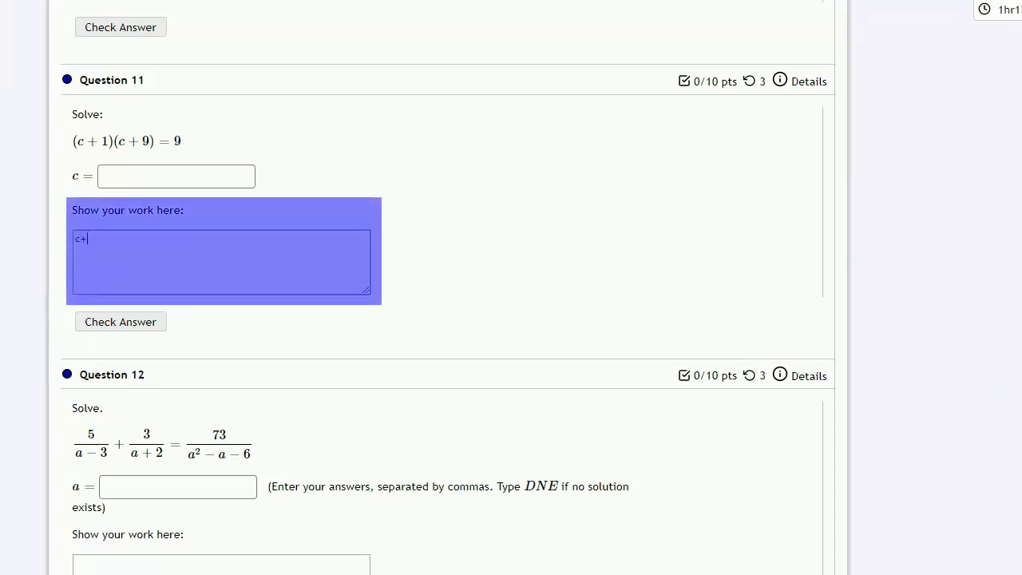
Step: Write Question 11's work: c + 1 = 0 gives c = -1; c + 9 = 0 minus 9 gives c = -9
type("1 = 0 c = -1")
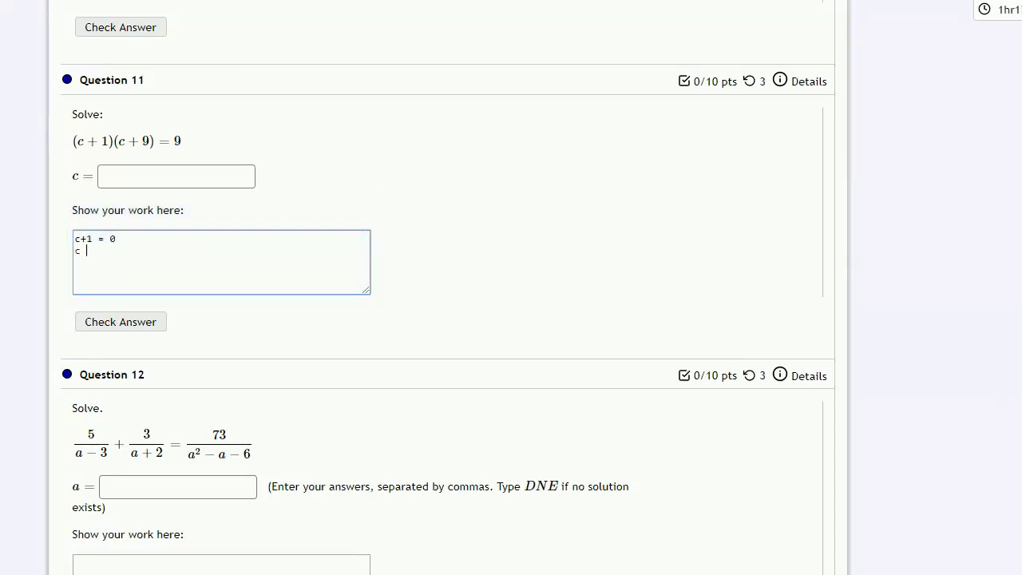
key("Return")
key("Return")
type("c + 9 = 0")
key("Return")
type("- 9     - 9")
key("Return")
type("-----------")
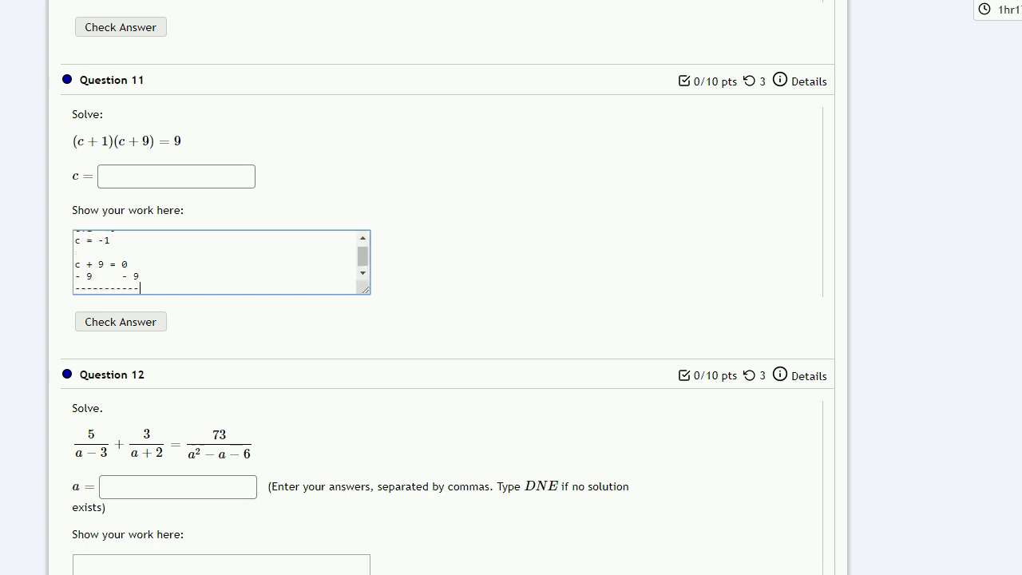
key("Return")
type("c = -9")
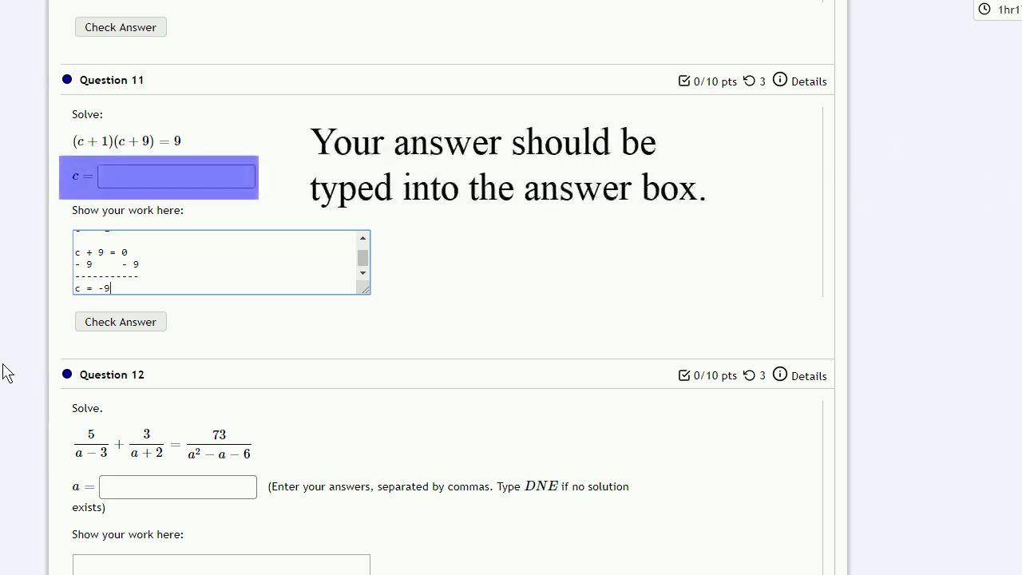
scroll(158, 273, "up", 1)
Step: Enter -1,-9 in Question 11's c= box and check the answer
left_click(159, 177)
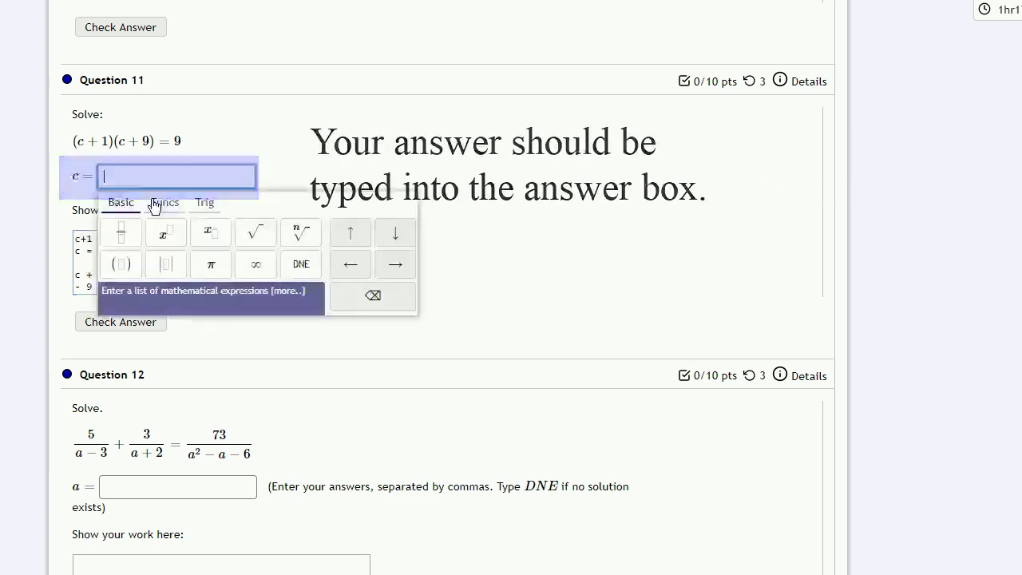
type("-1")
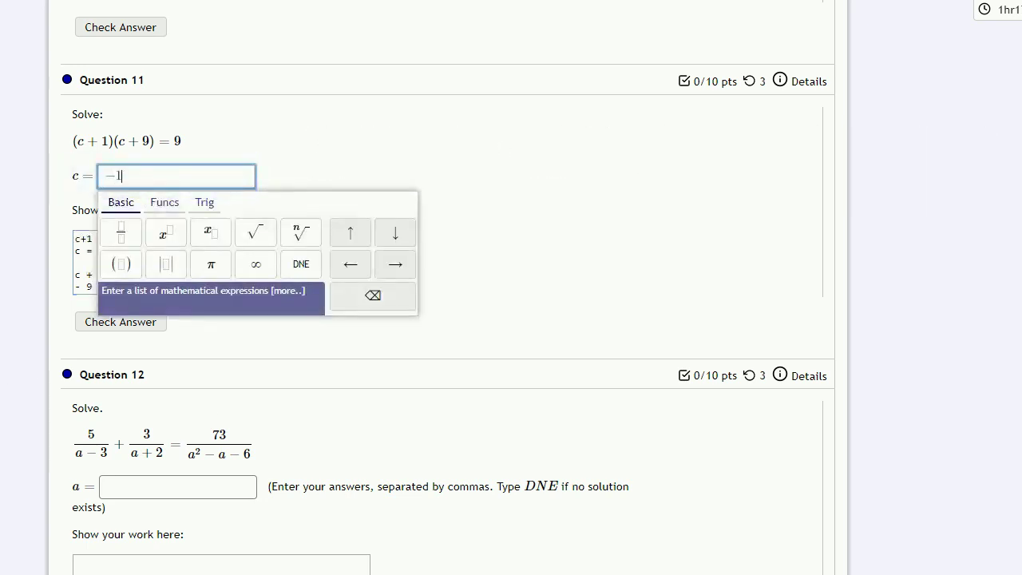
type(",-9")
key("Tab")
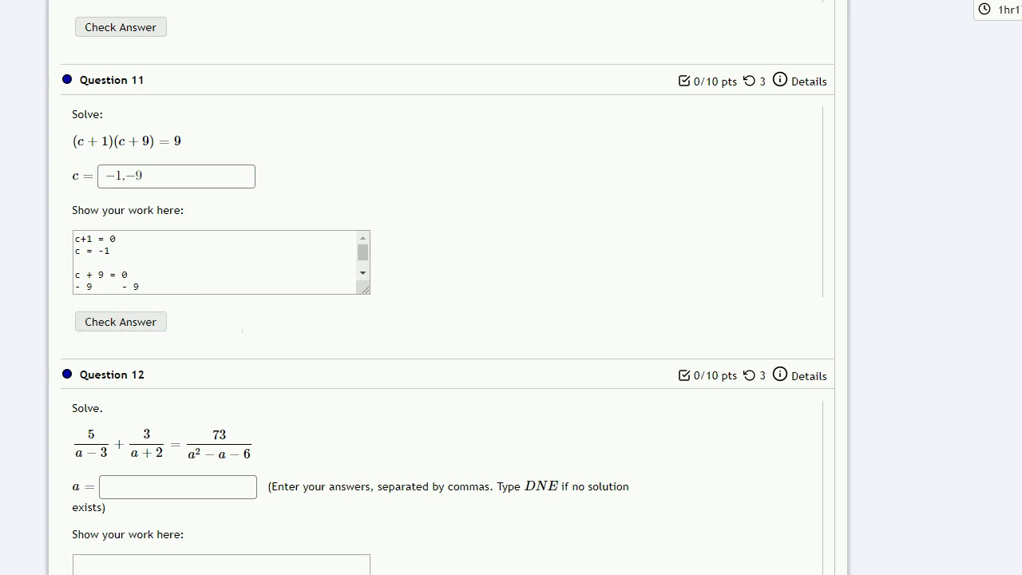
left_click(121, 327)
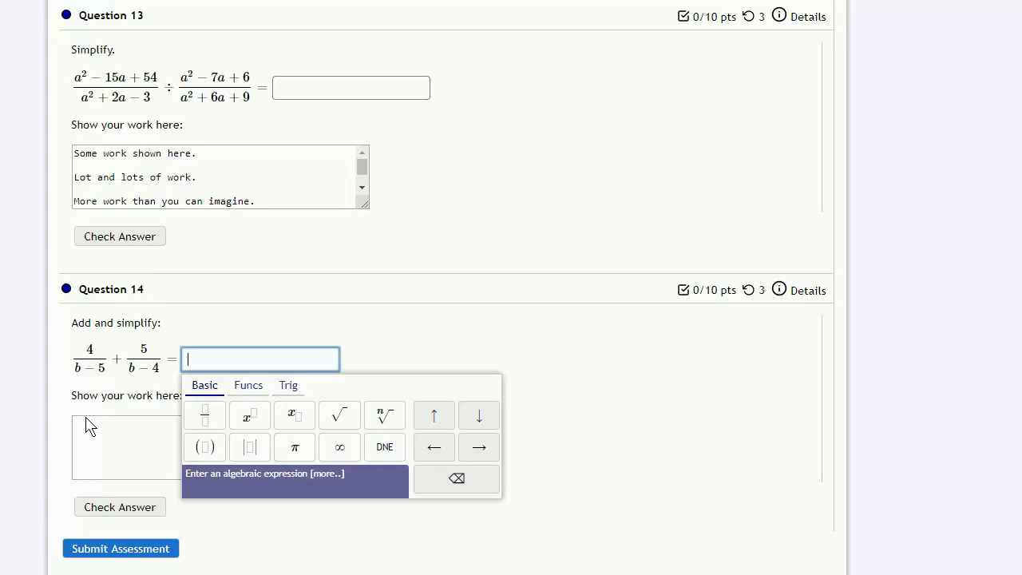
Step: Enter 9/(2b-9) as Question 14's answer
left_click(85, 425)
left_click(253, 361)
type("9/(2b")
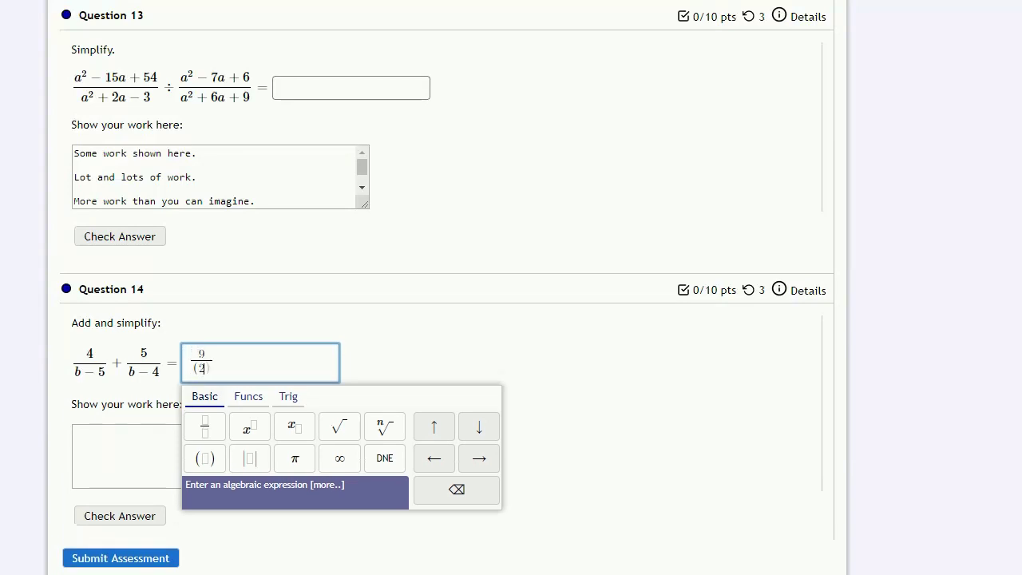
type("-9")
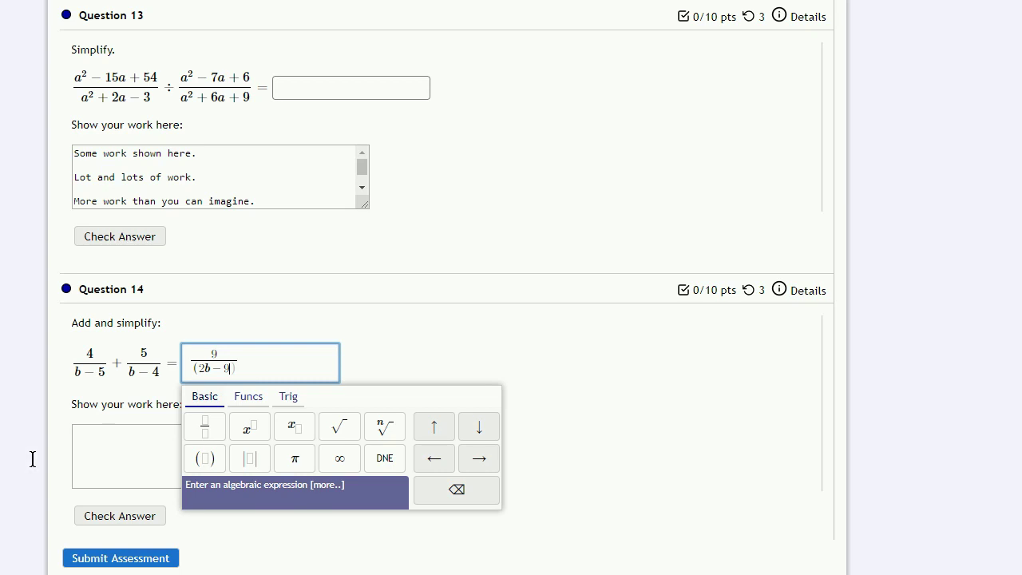
Step: Write Question 14's work adding 4/(b-5) + 5/(b-4) to get 9 over 2b - 9, and check it
left_click(132, 443)
type("4/(b")
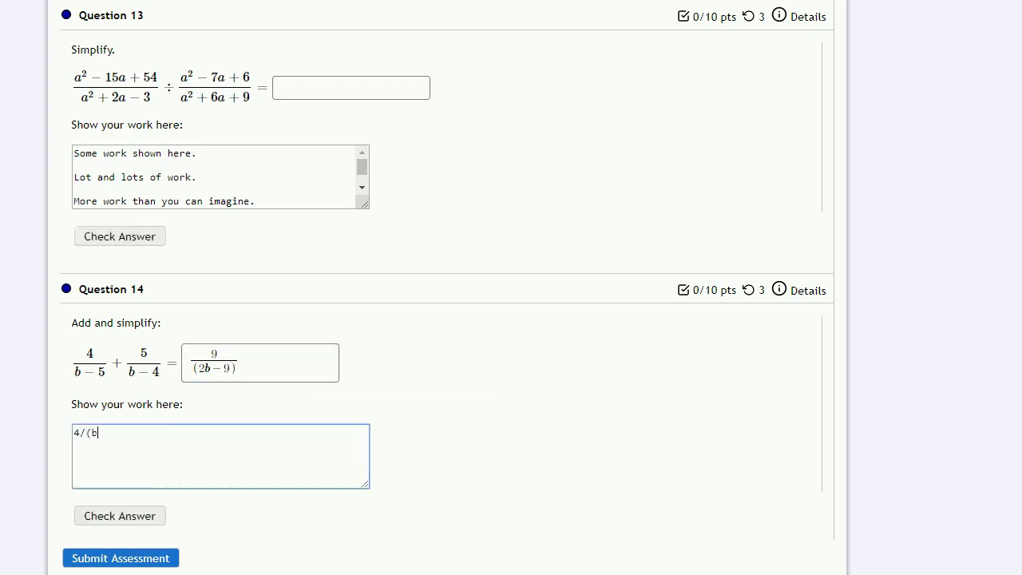
type("-5) + 5/(b - 4) =")
key("Return")
type("4 + 5 = 9 ")
type("b - 5 + b - 4 = ")
type("2b - 9")
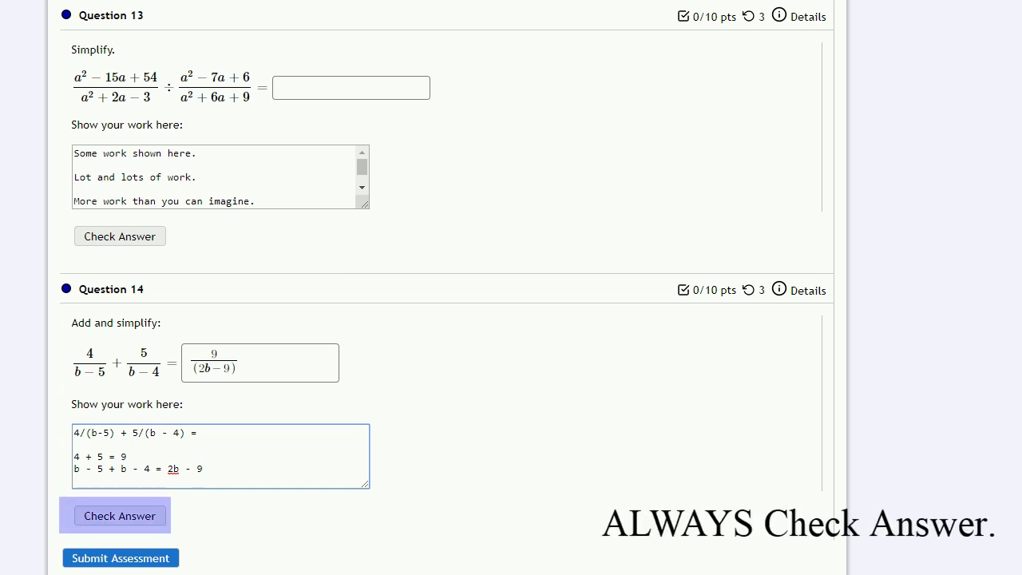
left_click(141, 515)
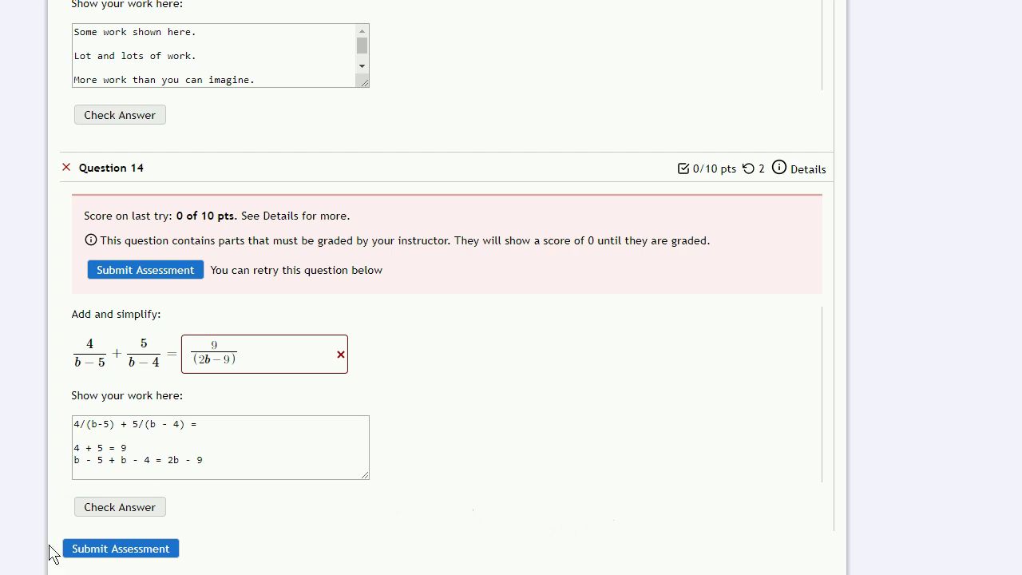
Step: Submit the Exam Two attempt, confirming despite unattempted questions
left_click(119, 548)
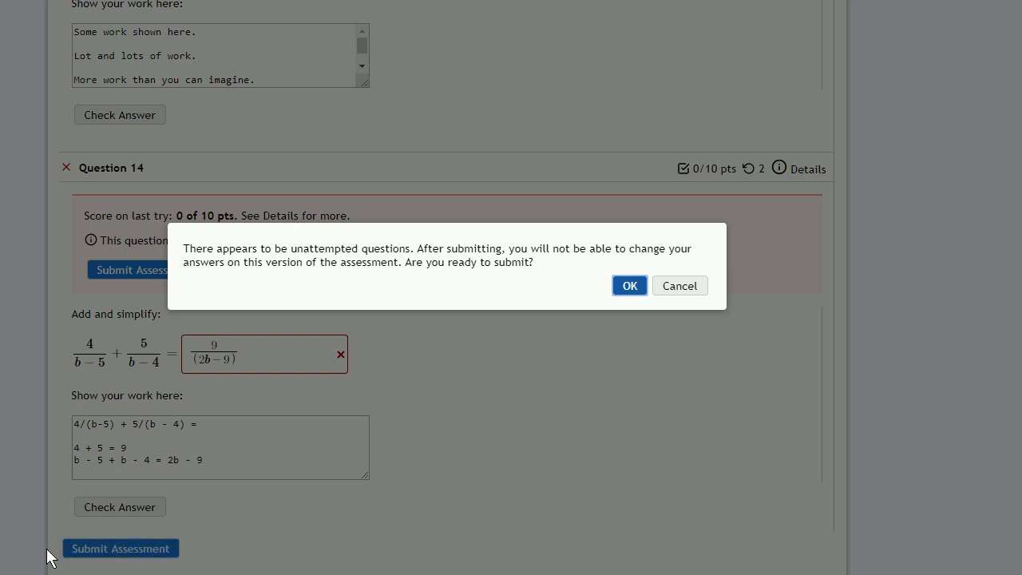
left_click(618, 287)
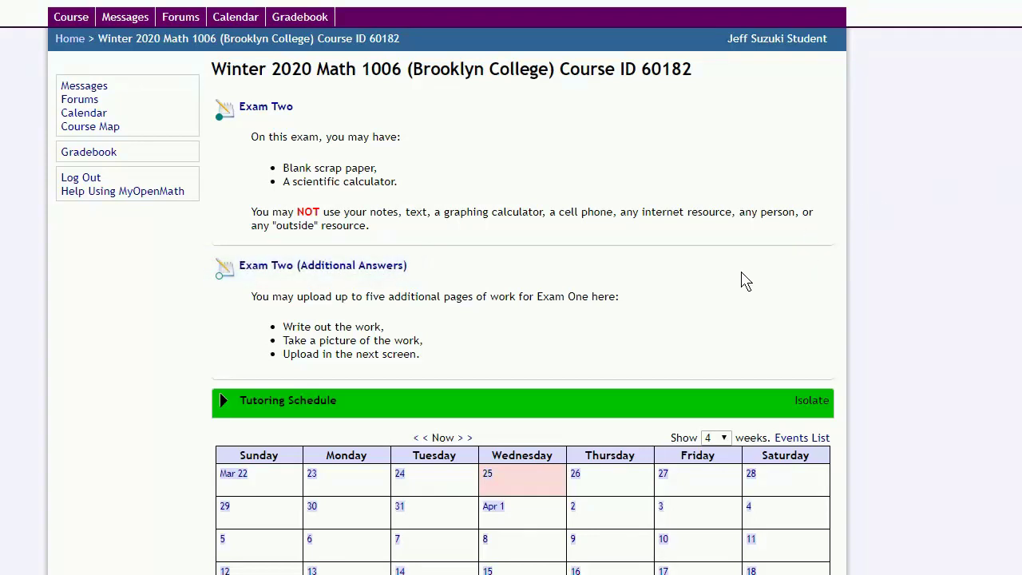
Step: Start Exam Two (Additional Answers) and browse for a file for the first upload slot
left_click(359, 267)
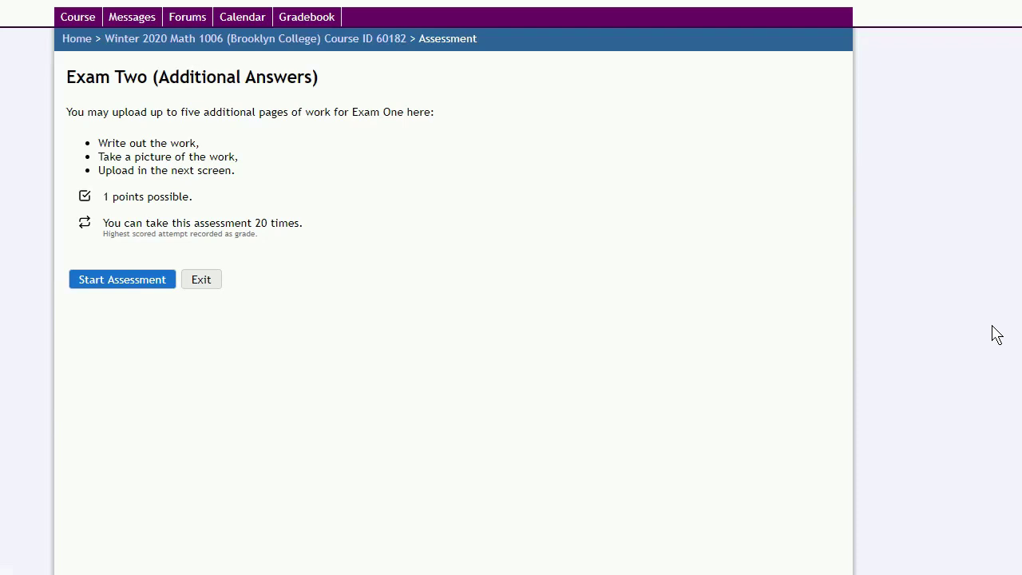
left_click(129, 284)
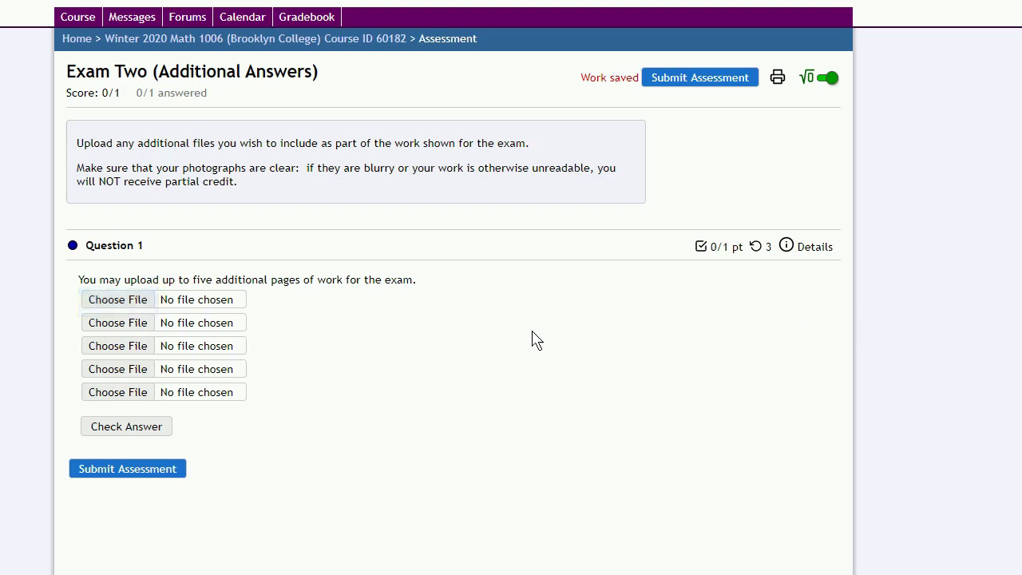
left_click(124, 316)
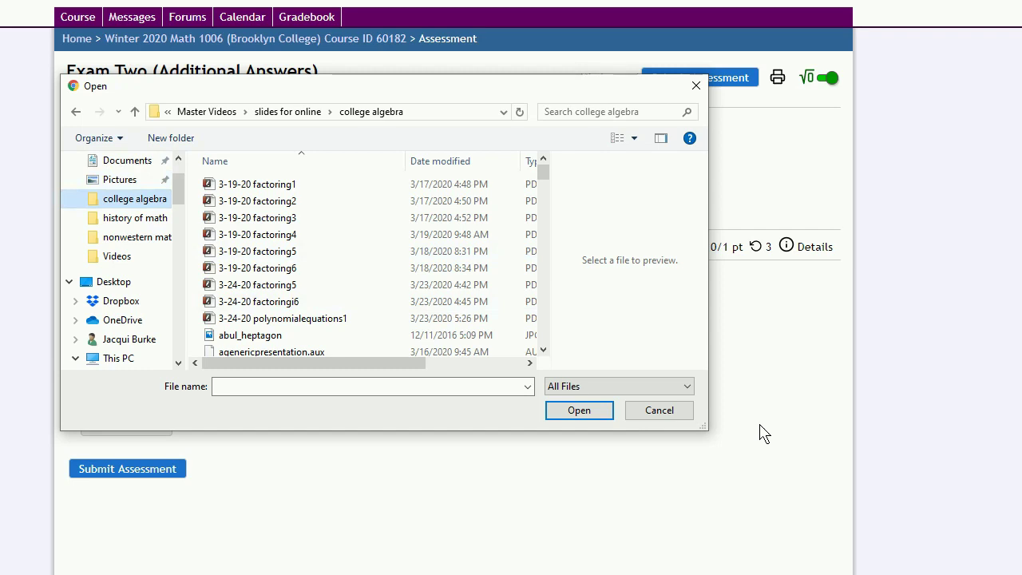
Step: Attach abul_heptagon.jpg to the first slot and submit the additional answers assessment
left_click(347, 336)
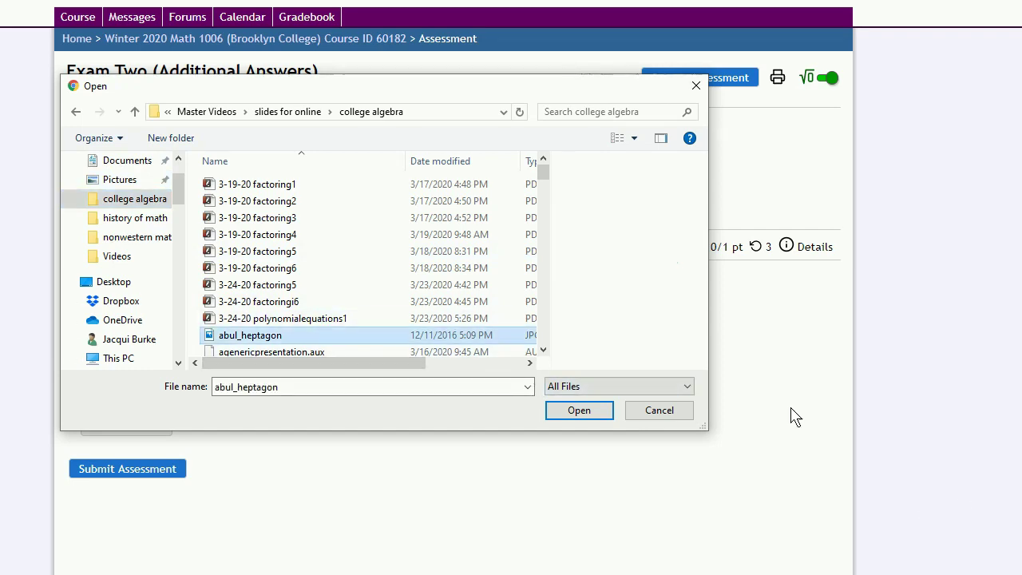
left_click(581, 410)
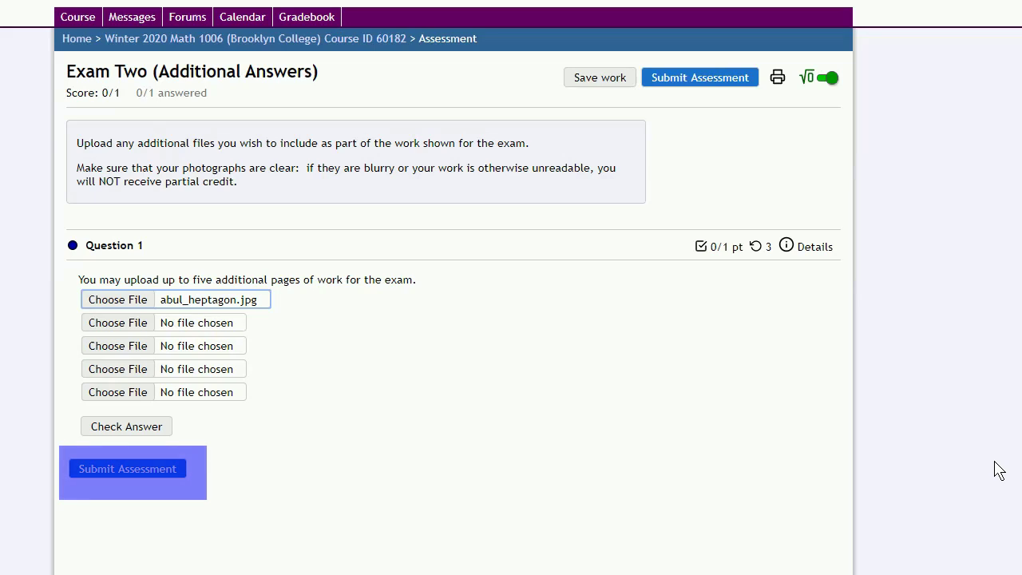
left_click(80, 476)
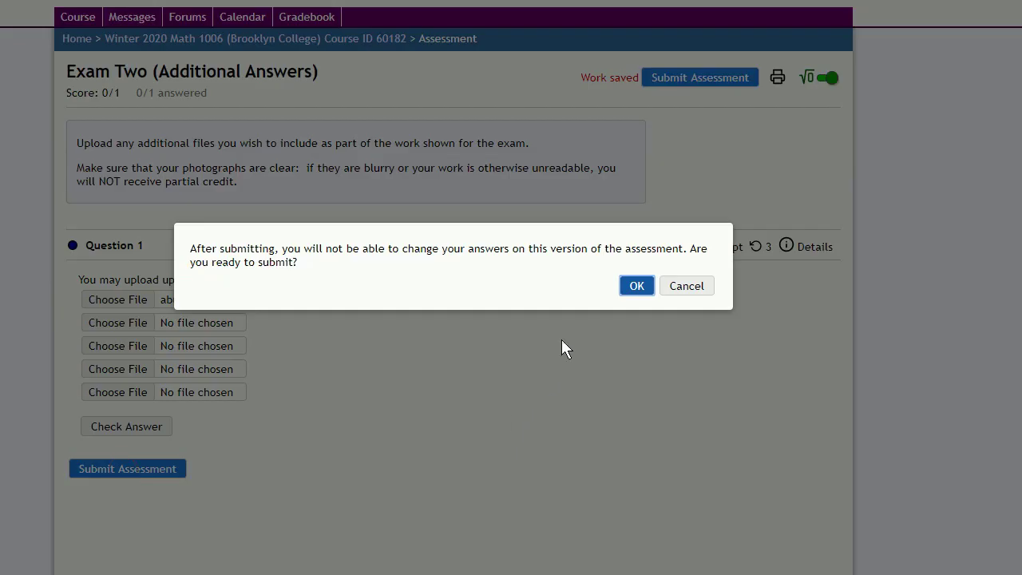
left_click(640, 287)
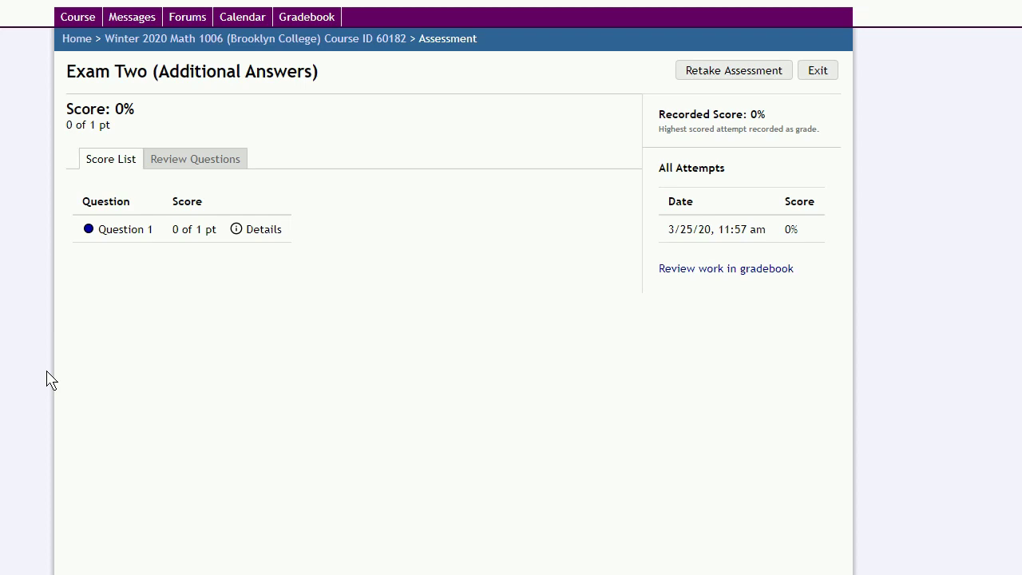